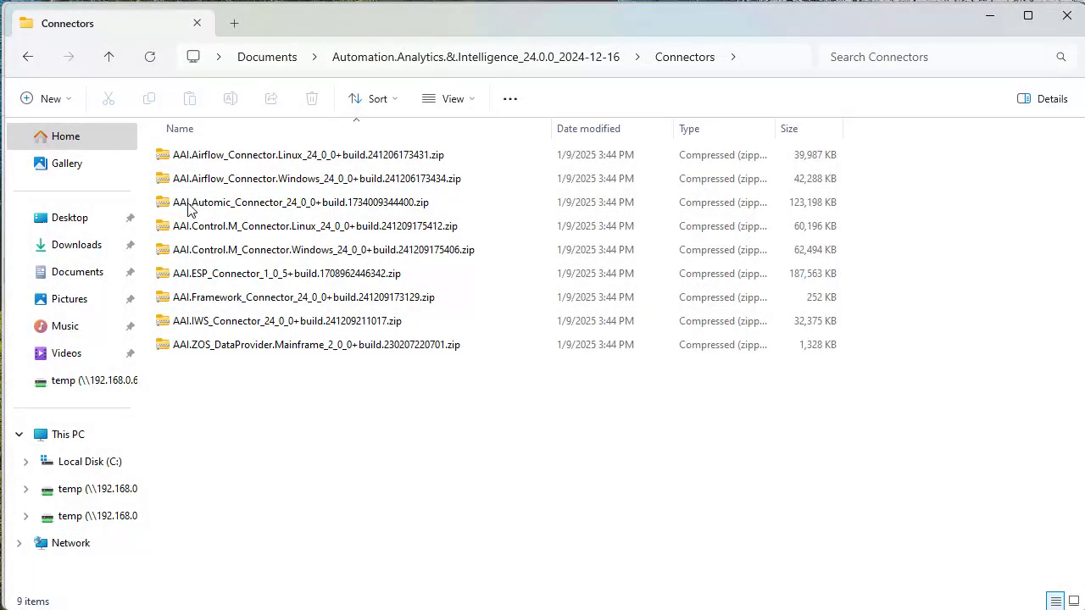
Extract the AAI.Automic_Connector zip into its default folder and open the extracted files
{"action": "right_click", "coordinate": [272, 208]}
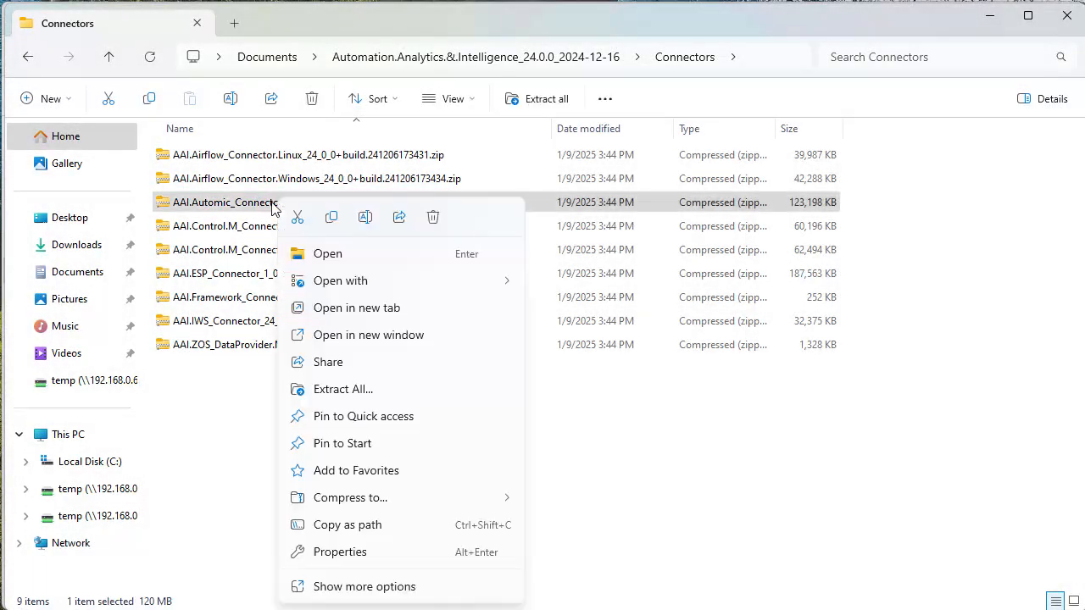
{"action": "left_click", "coordinate": [336, 392]}
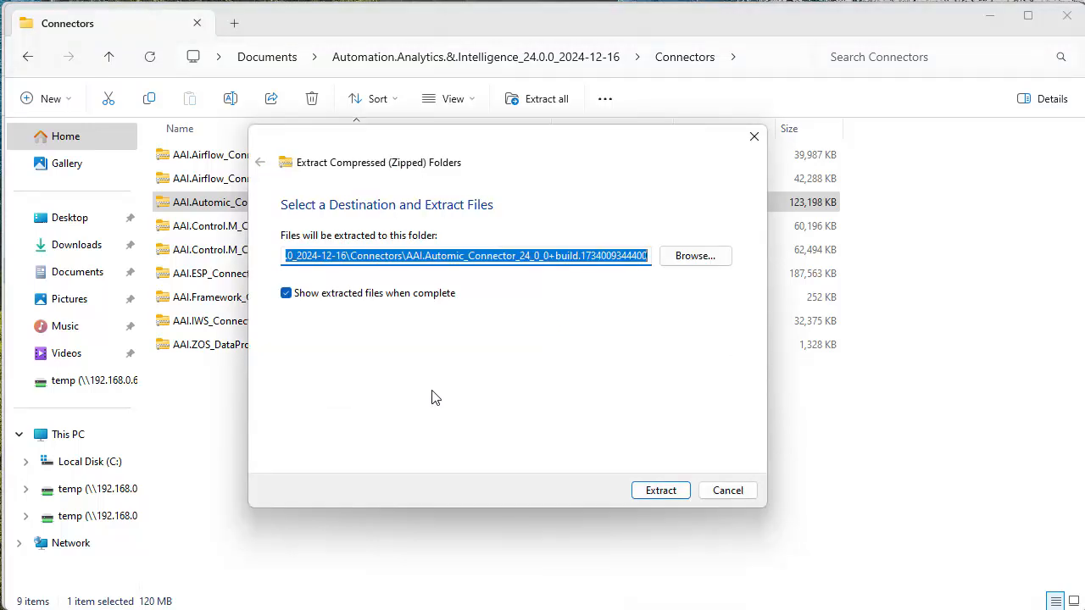
{"action": "left_click", "coordinate": [658, 494]}
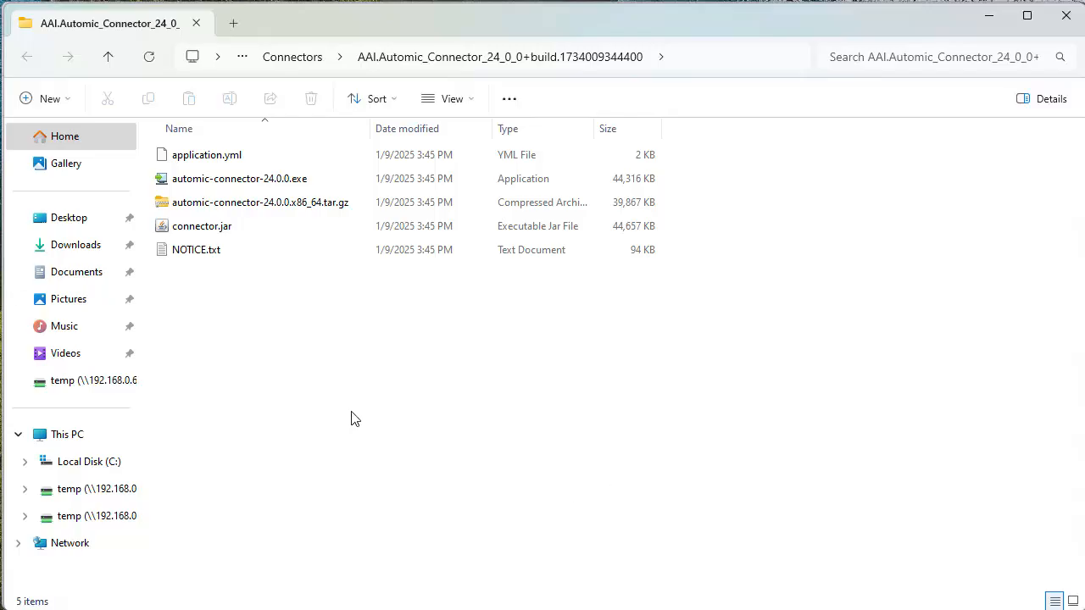
Run automic-connector-24.0.0.exe as administrator and install it to C:\automic-connector with the default Start Menu folder
{"action": "right_click", "coordinate": [252, 179]}
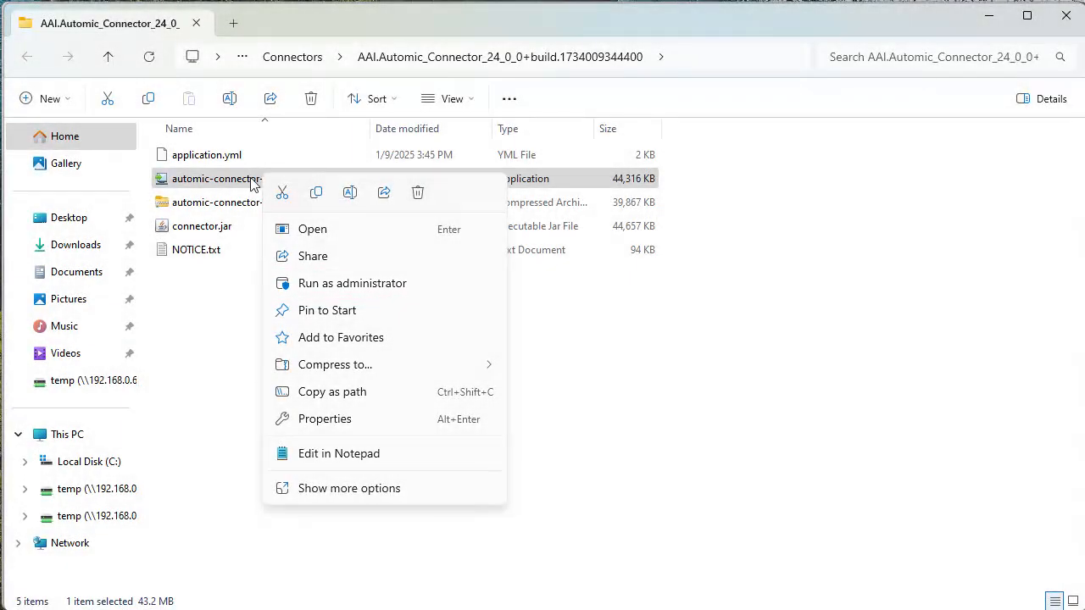
{"action": "left_click", "coordinate": [320, 285]}
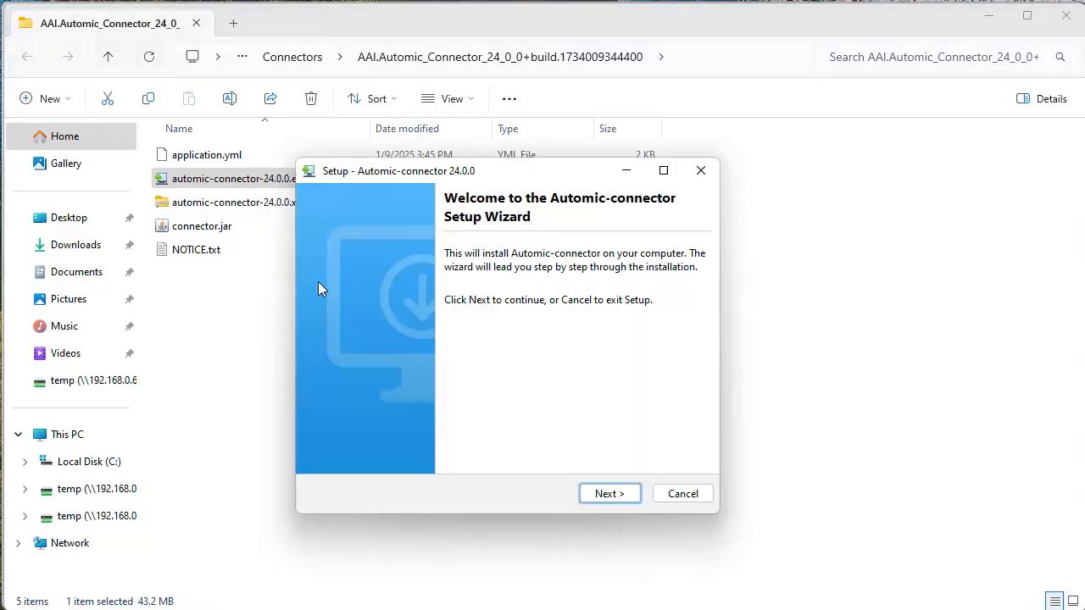
{"action": "left_click", "coordinate": [607, 493]}
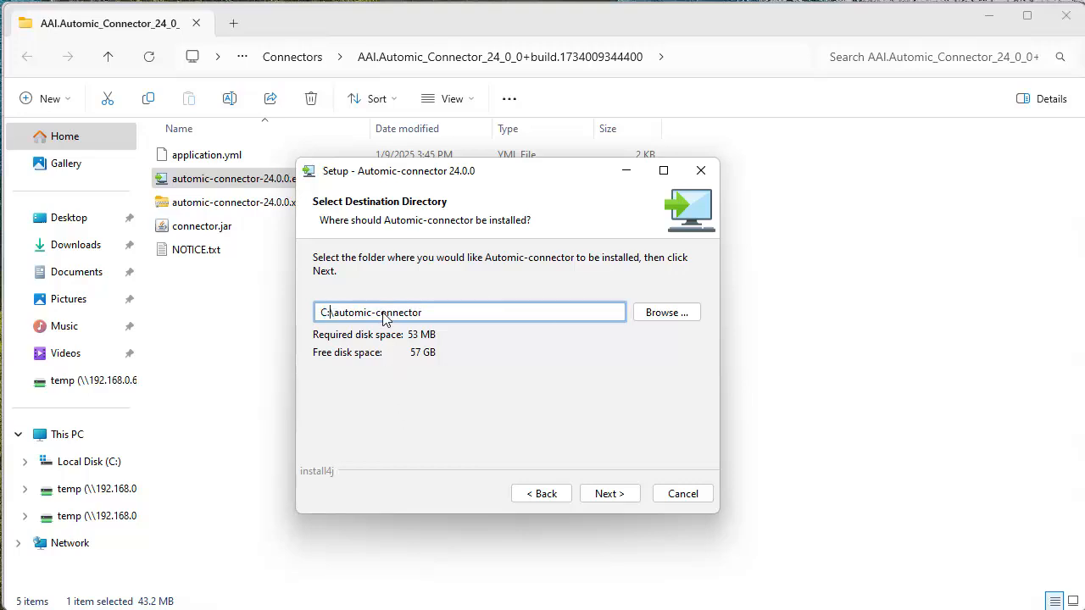
{"action": "left_click", "coordinate": [608, 494]}
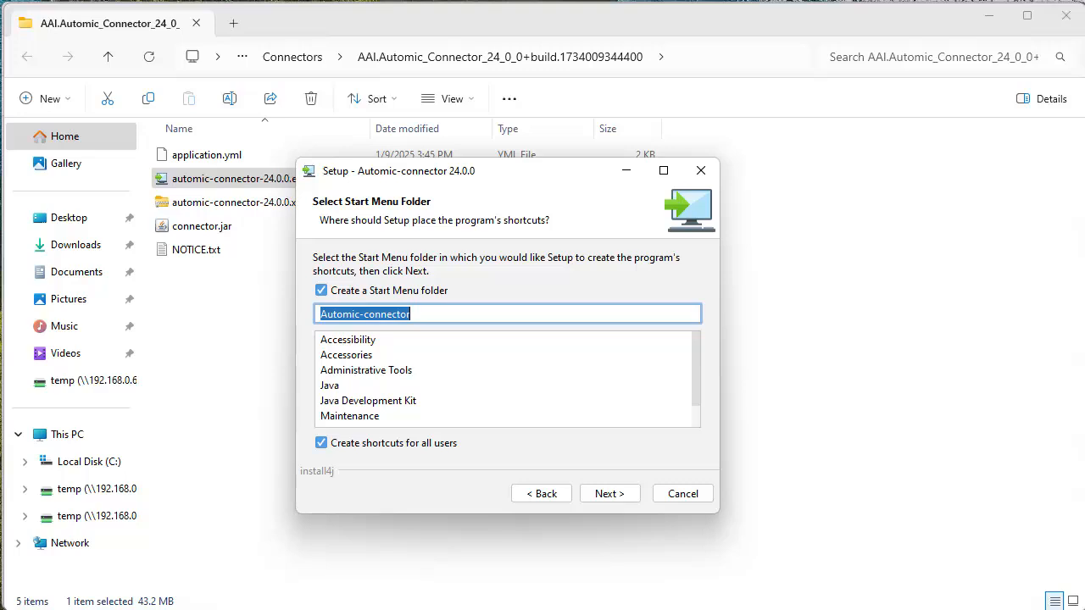
{"action": "left_click", "coordinate": [607, 495]}
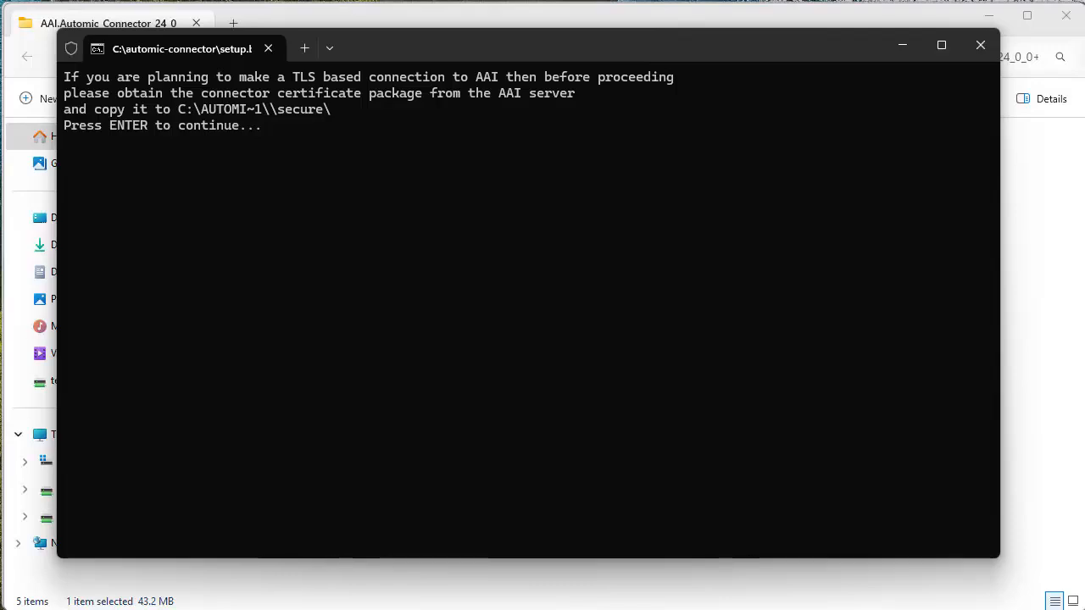
{"action": "key", "text": "Return"}
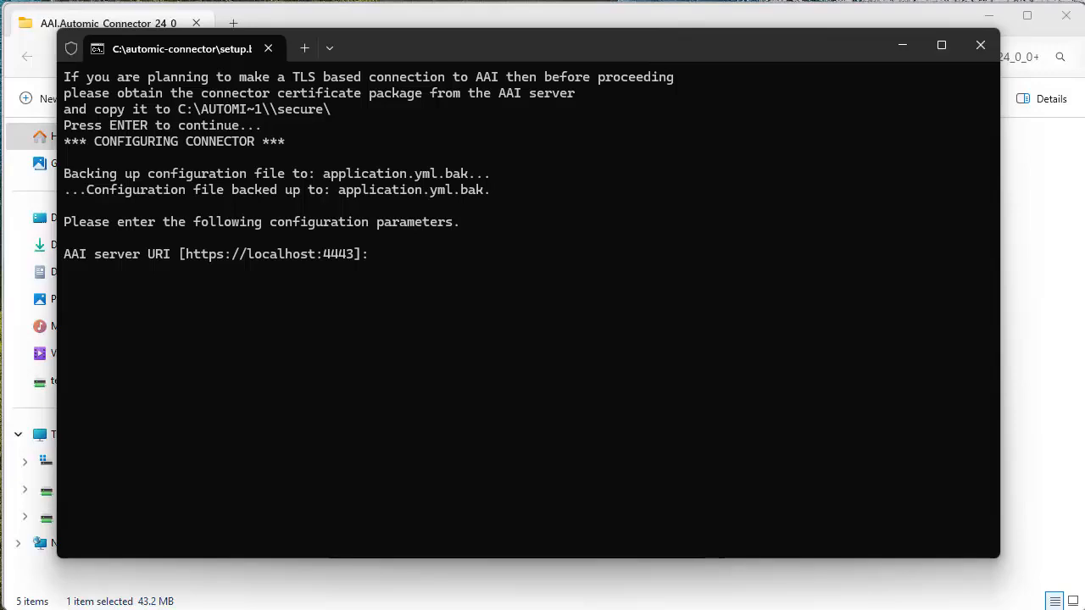
{"action": "type", "text": "http://win-aai:8080"}
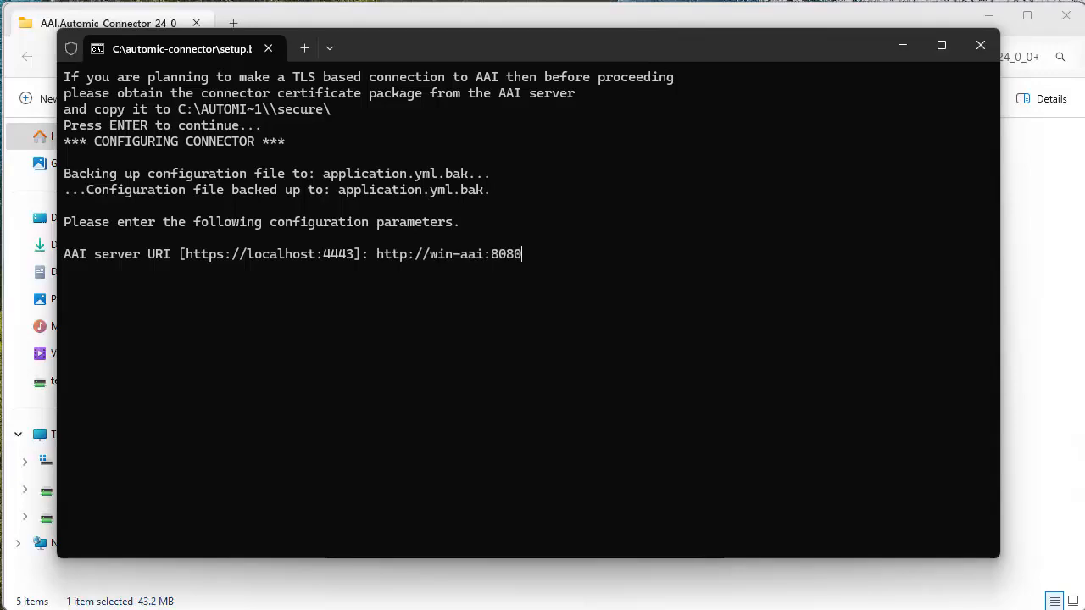
{"action": "key", "text": "Return"}
{"action": "type", "text": "automic-connect"}
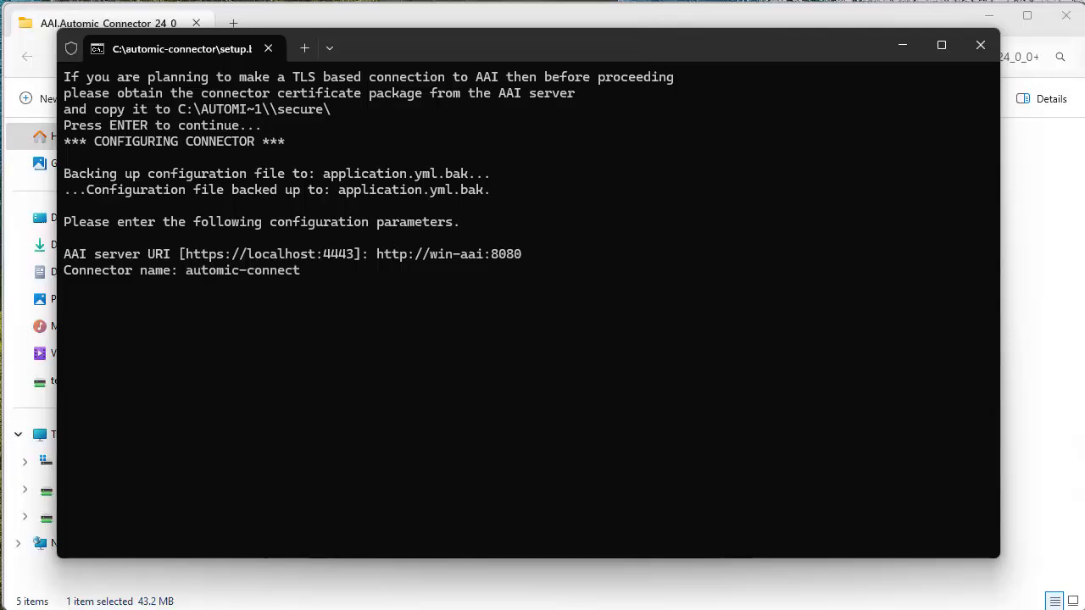
{"action": "key", "text": "Return"}
{"action": "type", "text": "win-connector"}
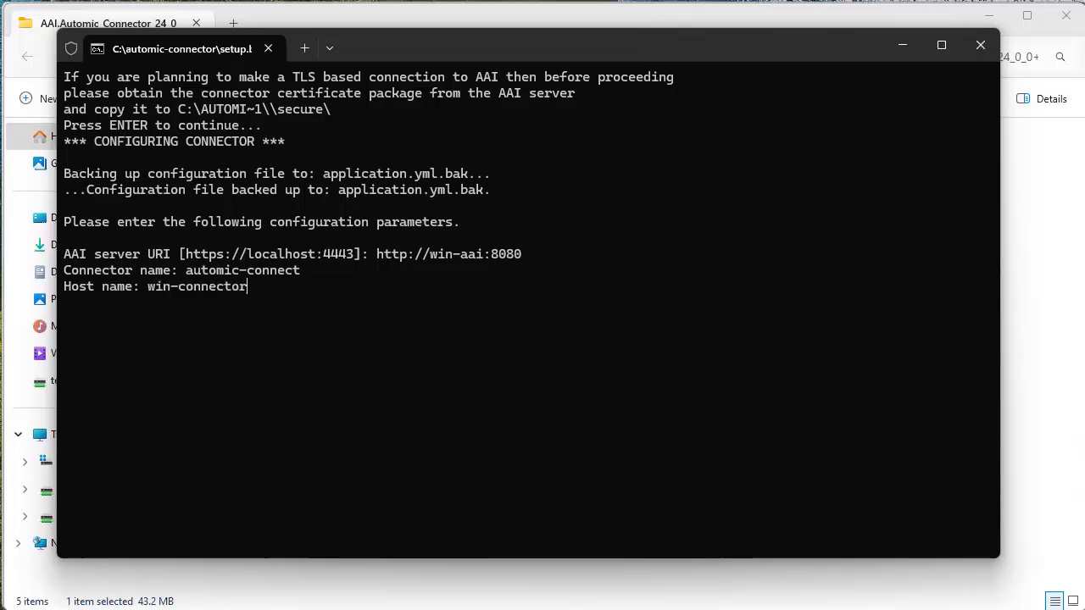
{"action": "key", "text": "Return"}
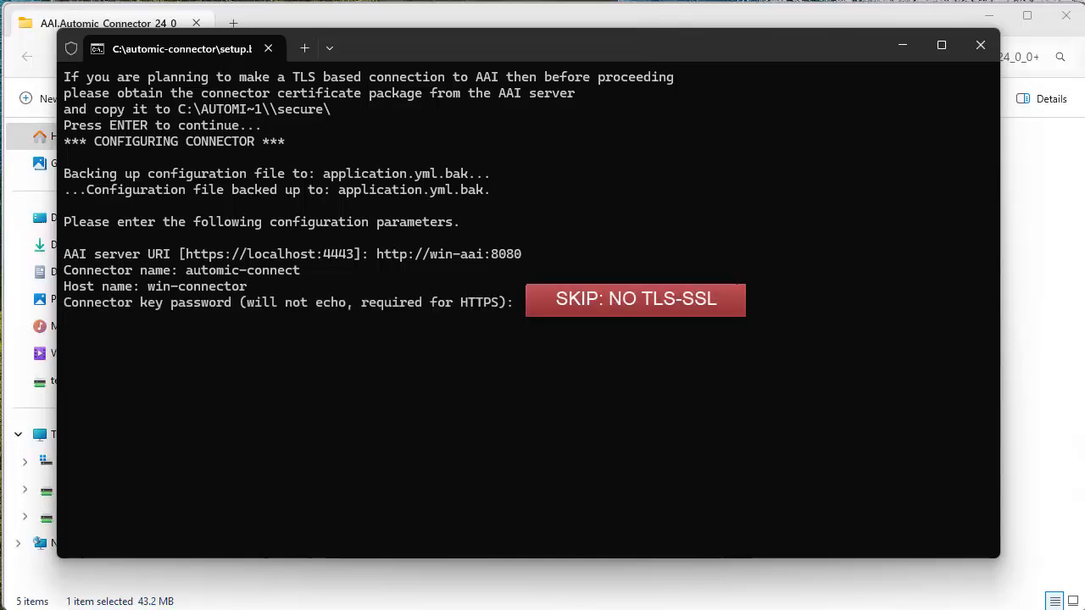
{"action": "key", "text": "Return"}
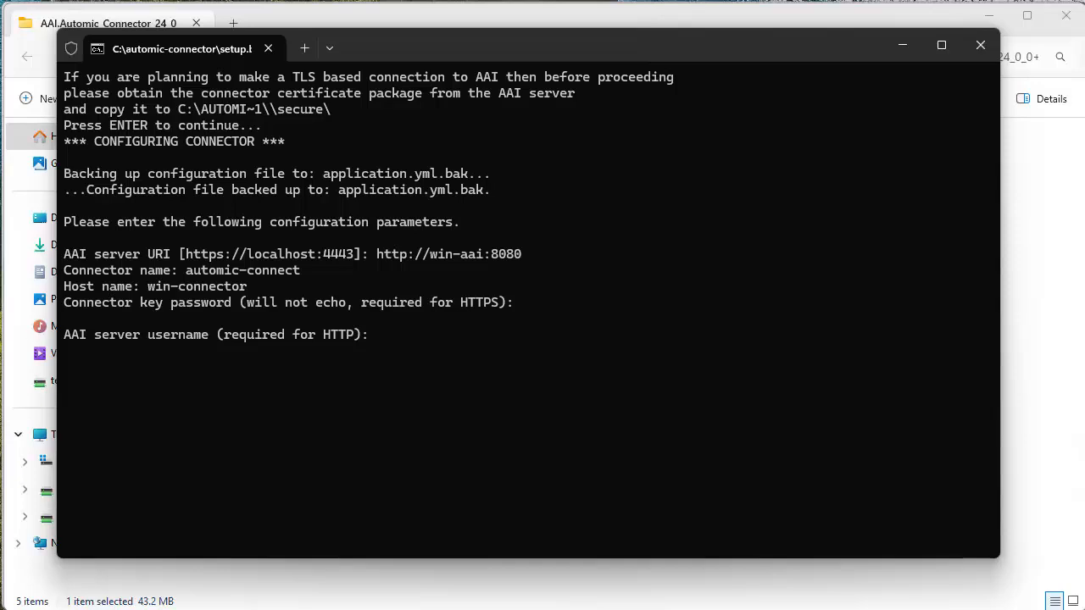
Supply the AAI server username and password and domain JAWS, keeping the default log path, size and count
{"action": "type", "text": "admin"}
{"action": "key", "text": "Return"}
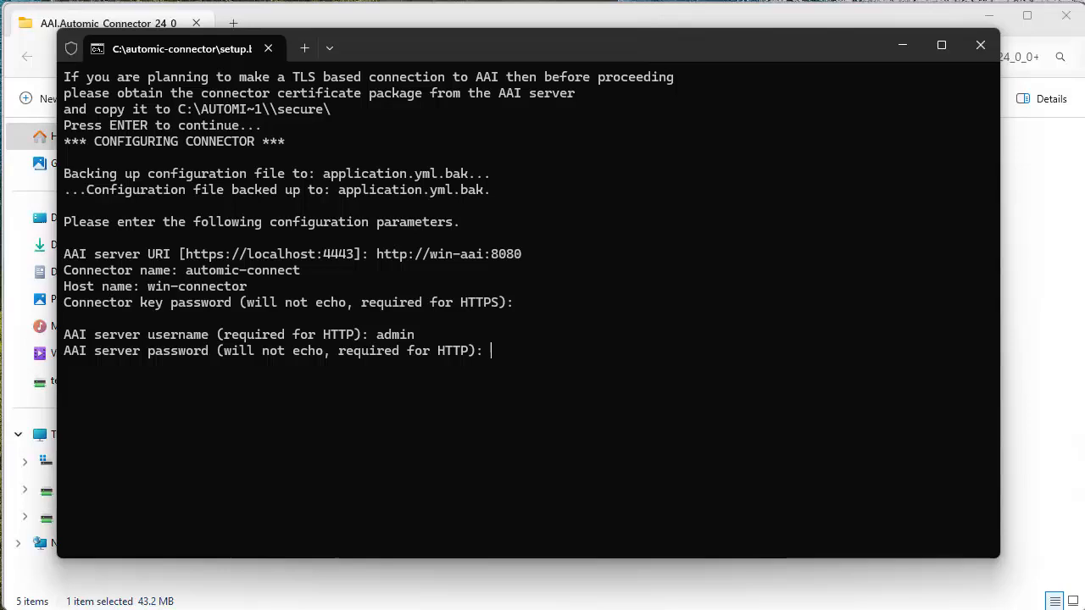
{"action": "key", "text": "Return"}
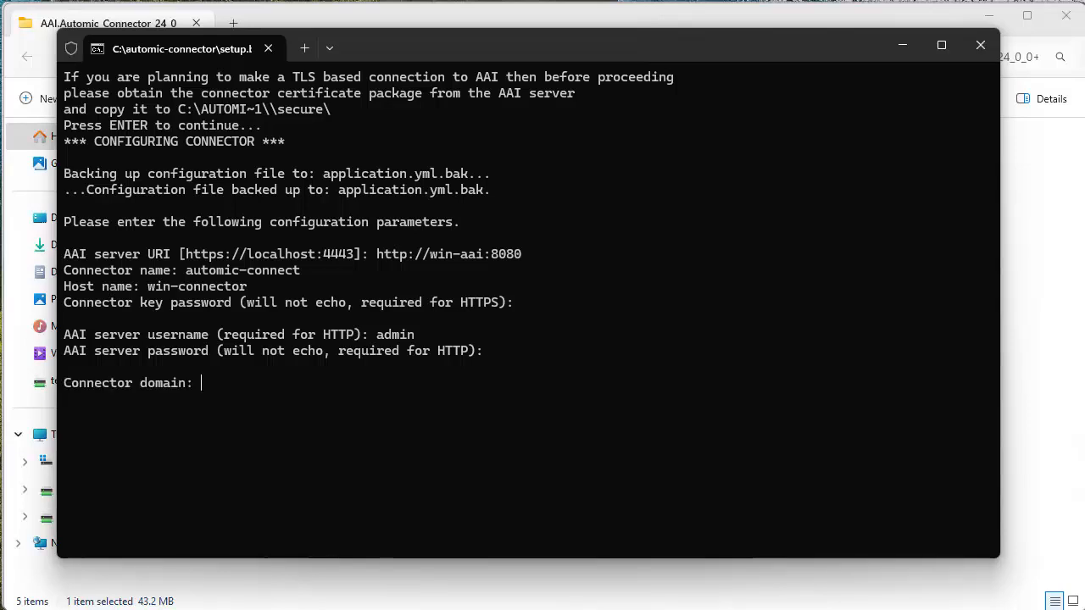
{"action": "type", "text": "JAWS"}
{"action": "key", "text": "Return"}
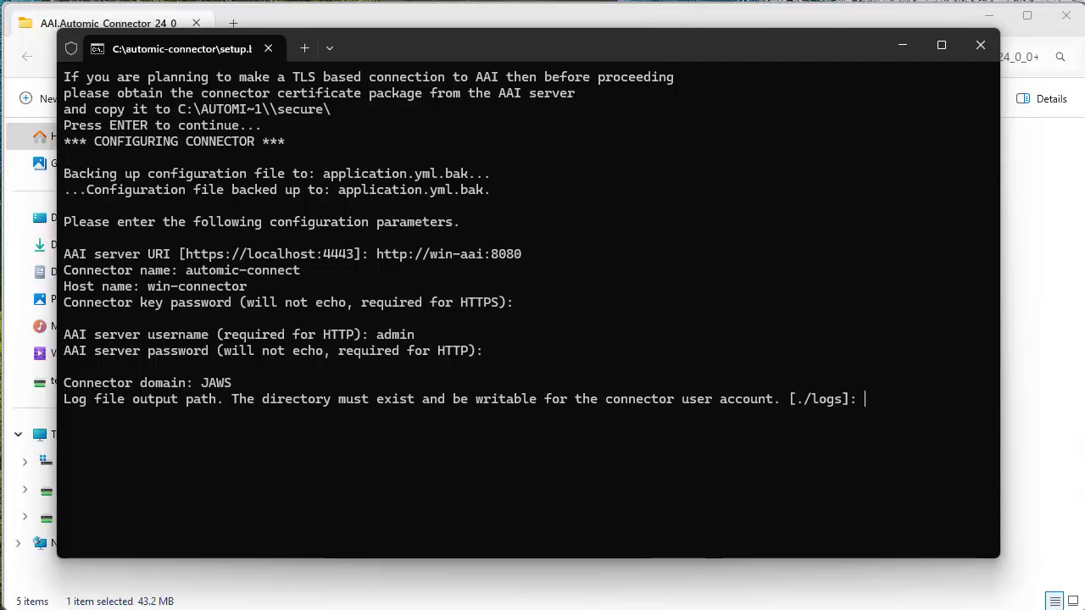
{"action": "key", "text": "Return"}
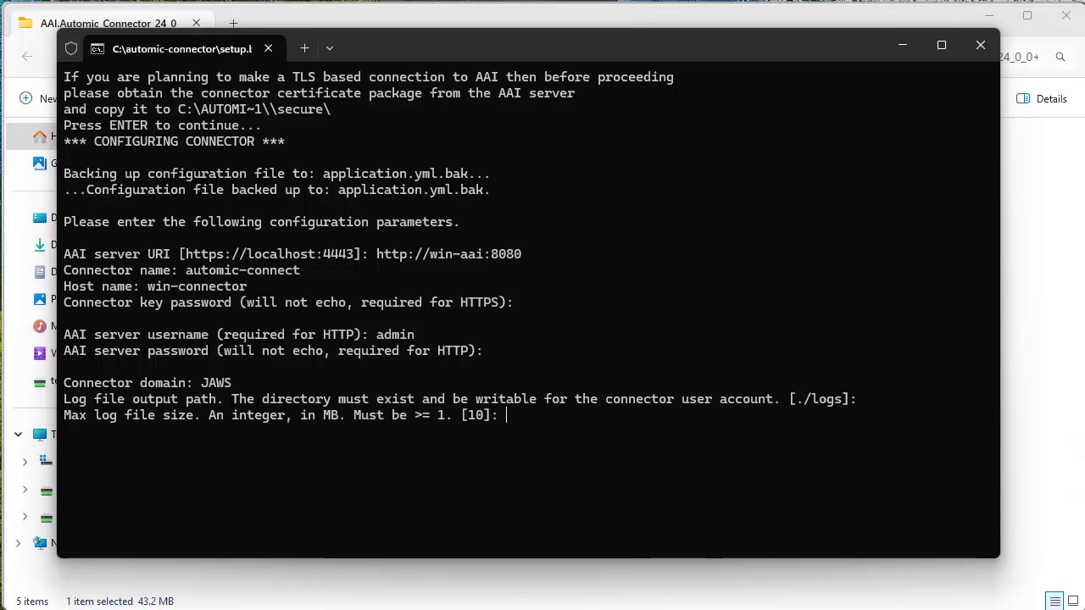
{"action": "key", "text": "Return"}
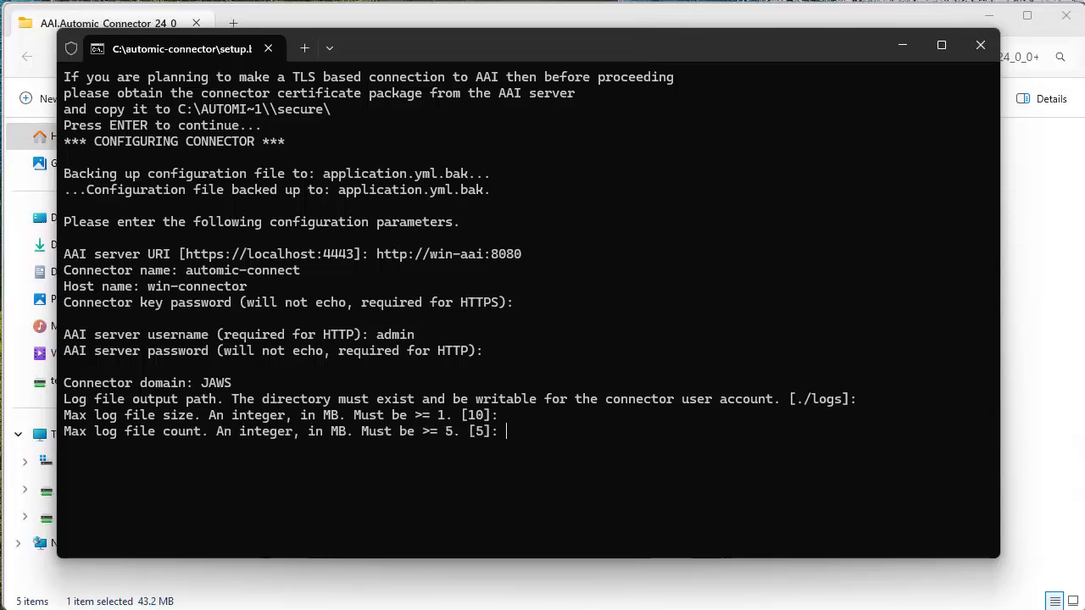
{"action": "key", "text": "Return"}
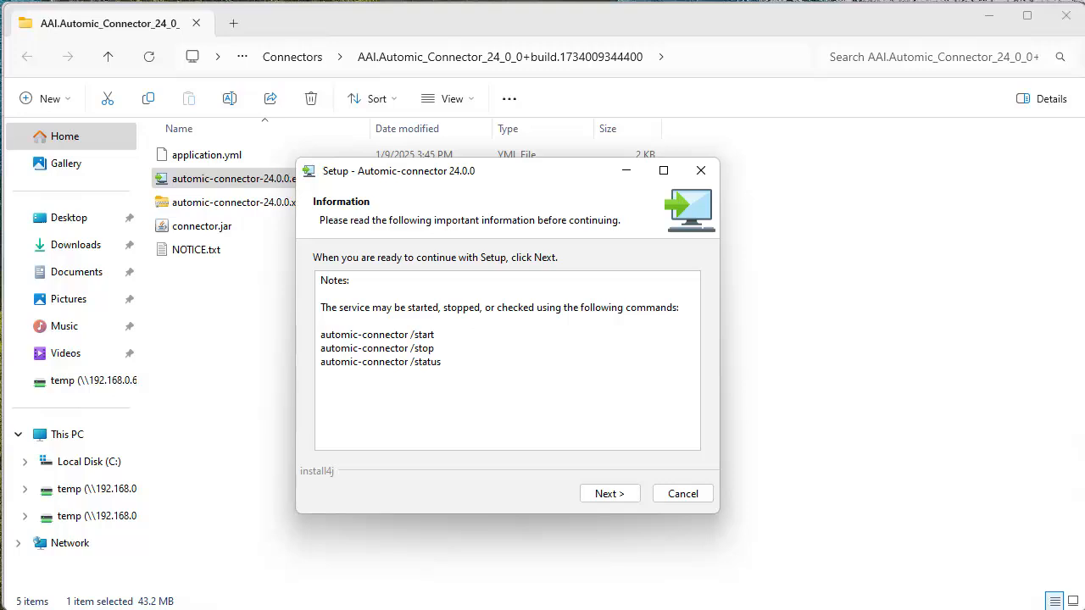
Finish the setup wizard and open the C:\automic-connector install folder
{"action": "left_click", "coordinate": [623, 496]}
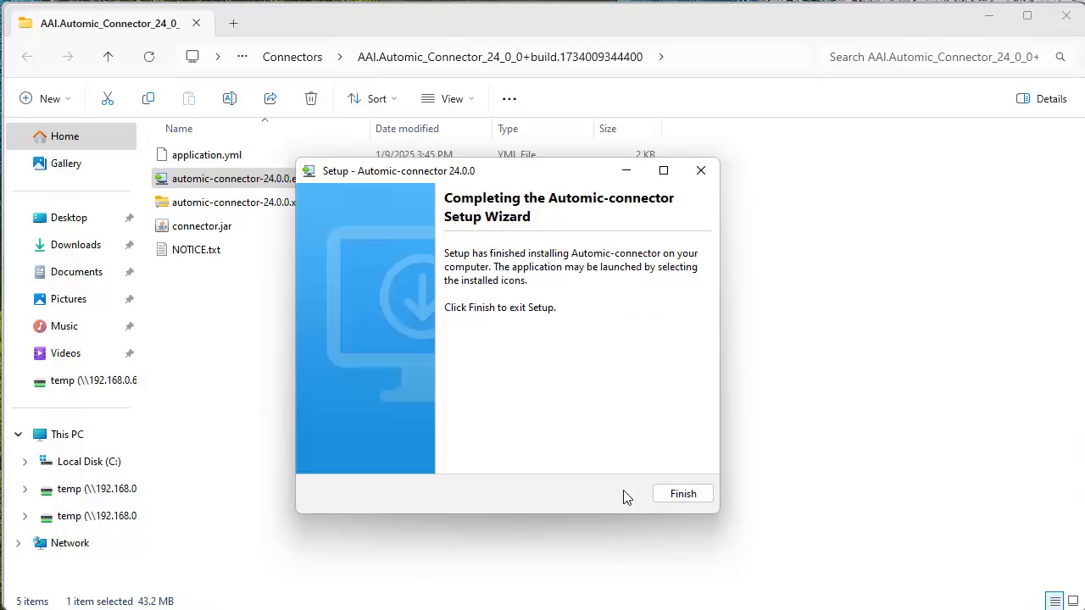
{"action": "left_click", "coordinate": [683, 494]}
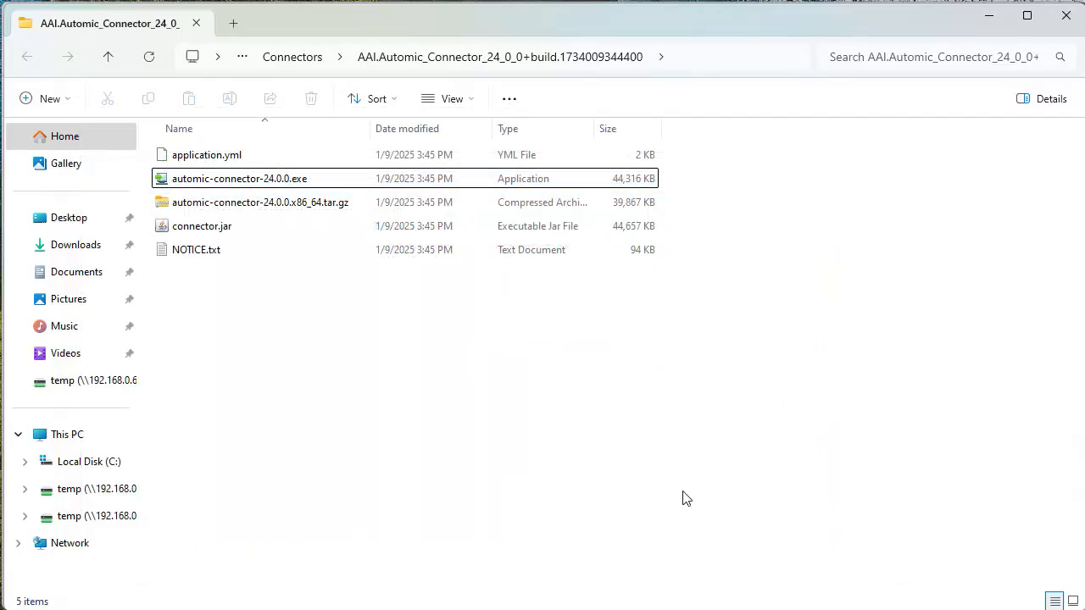
{"action": "left_click", "coordinate": [89, 461]}
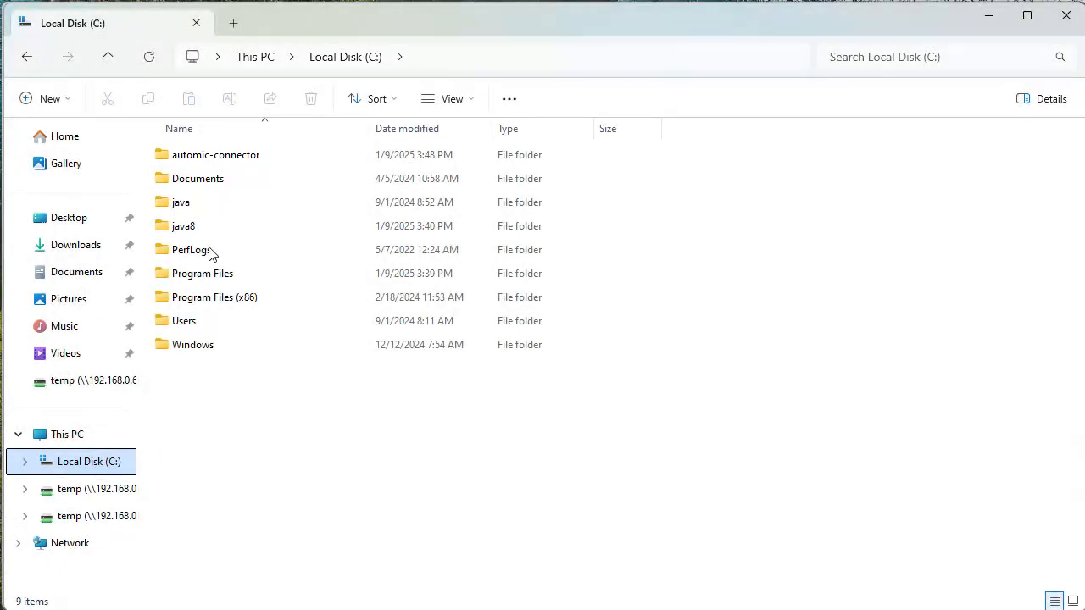
{"action": "double_click", "coordinate": [213, 159]}
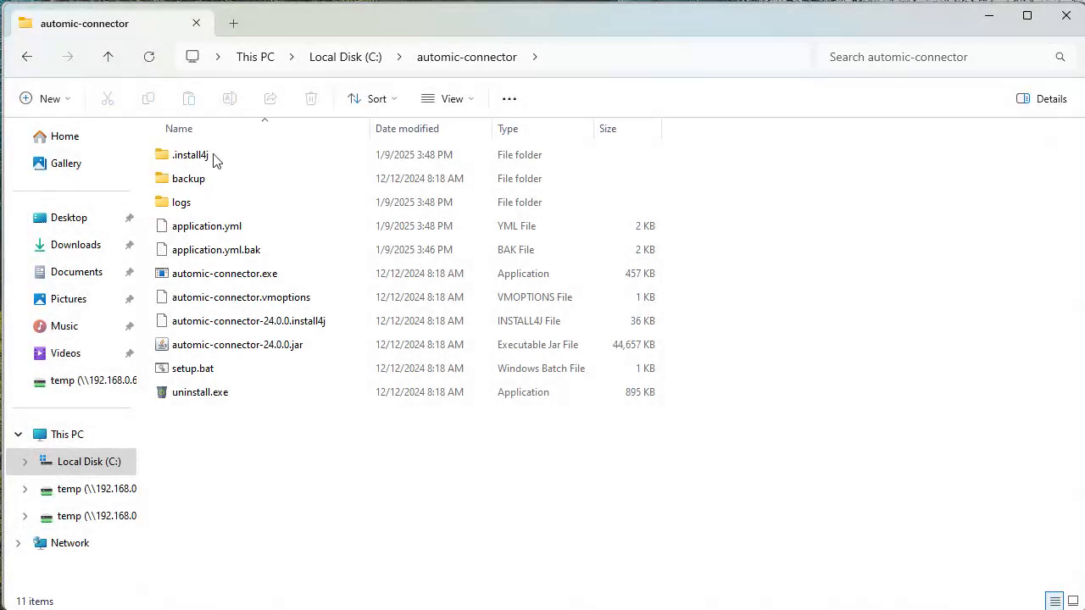
{"action": "double_click", "coordinate": [178, 206]}
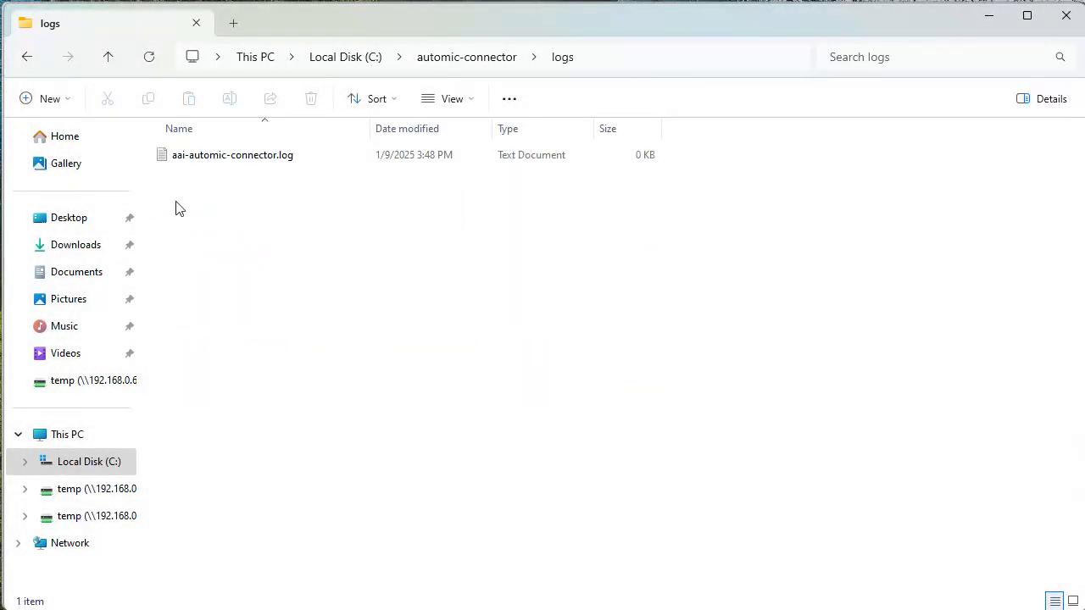
{"action": "double_click", "coordinate": [266, 157]}
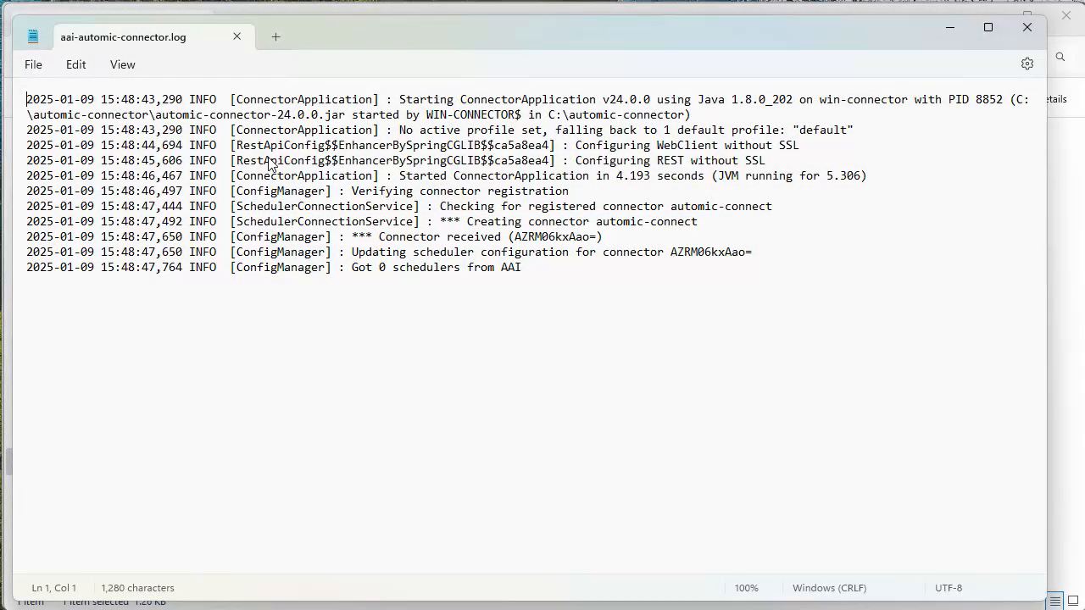
{"action": "left_click", "coordinate": [1028, 29]}
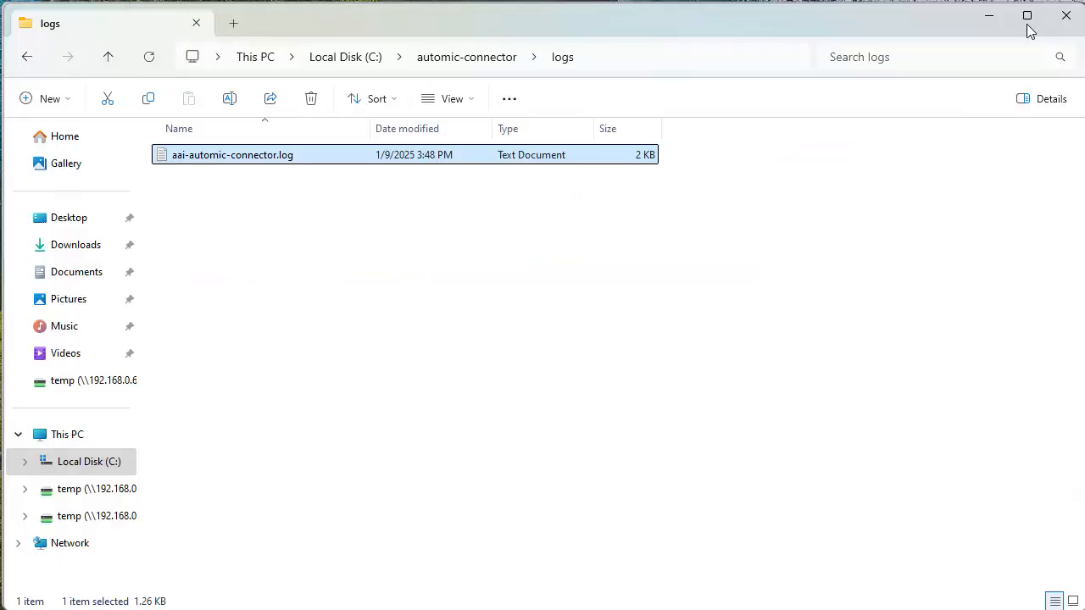
{"action": "left_click", "coordinate": [475, 59]}
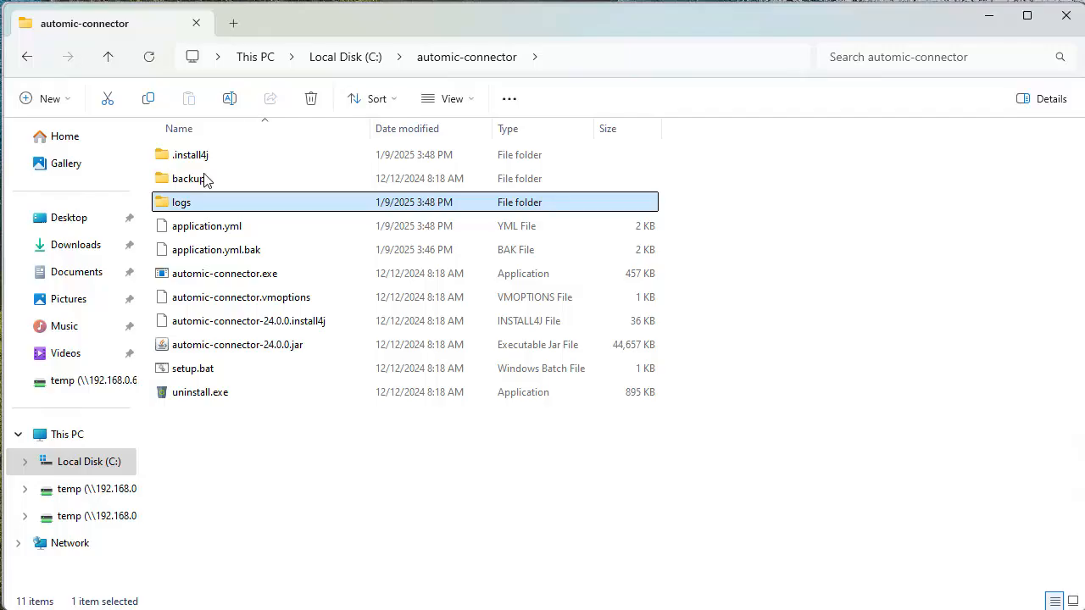
{"action": "double_click", "coordinate": [200, 227]}
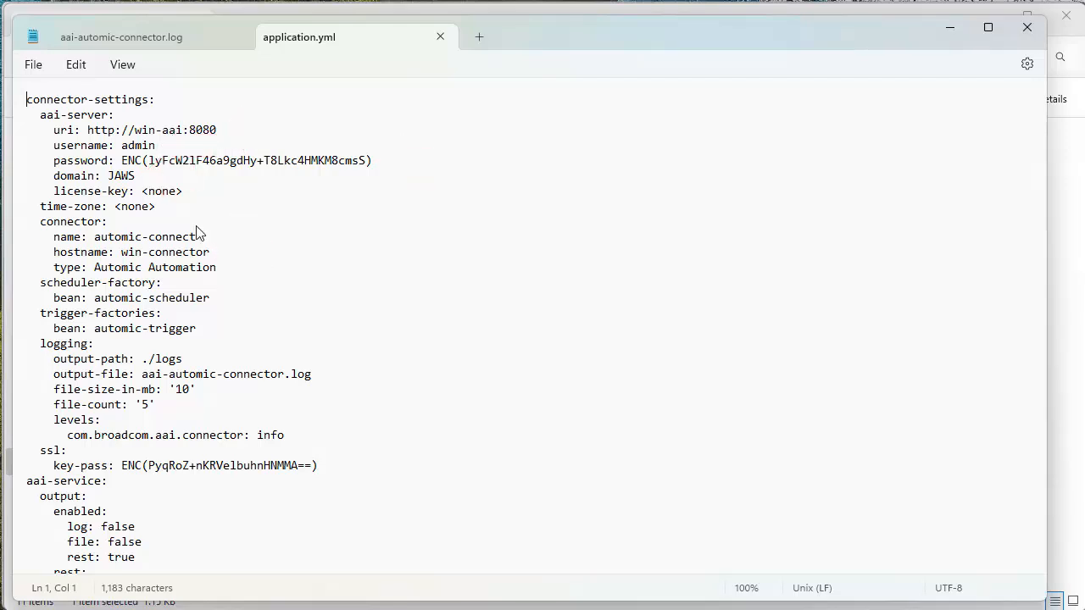
{"action": "left_click", "coordinate": [1027, 31]}
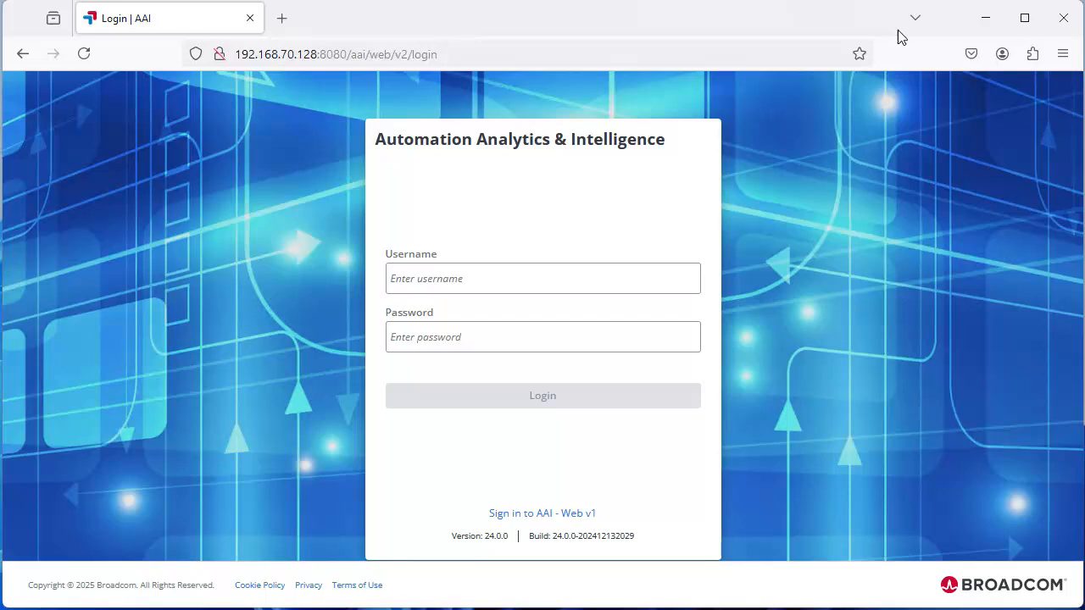
Log in to the AAI web UI with the account username and pasted password
{"action": "left_click", "coordinate": [415, 279]}
{"action": "type", "text": "admin"}
{"action": "left_click", "coordinate": [405, 337]}
{"action": "key", "text": "ctrl+v"}
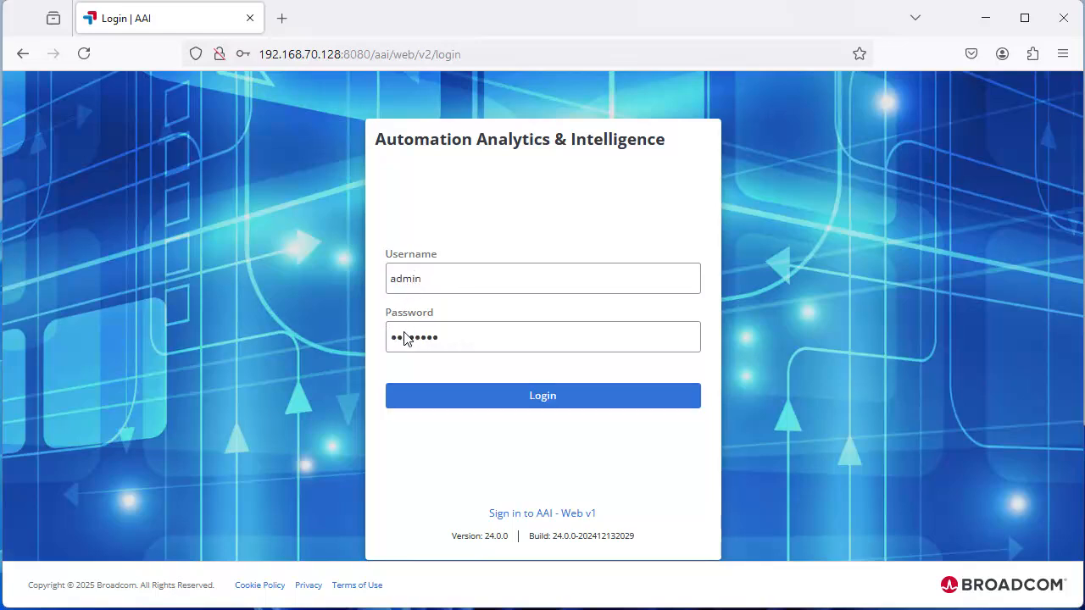
{"action": "left_click", "coordinate": [529, 395]}
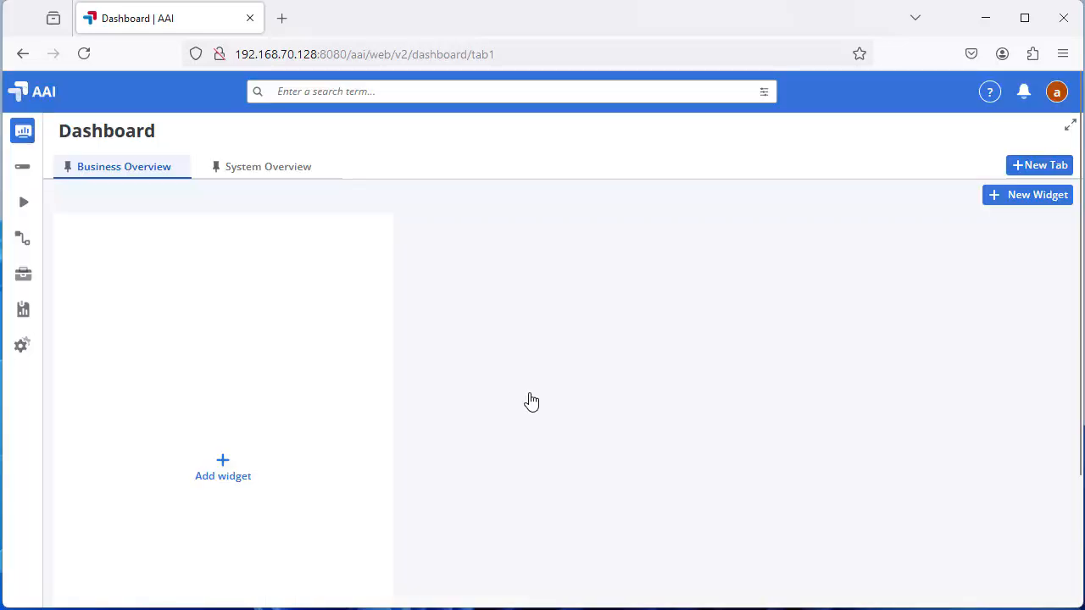
Pin the navigation menu open, go to System > System Monitoring, and start a new scheduler
{"action": "left_click", "coordinate": [22, 133]}
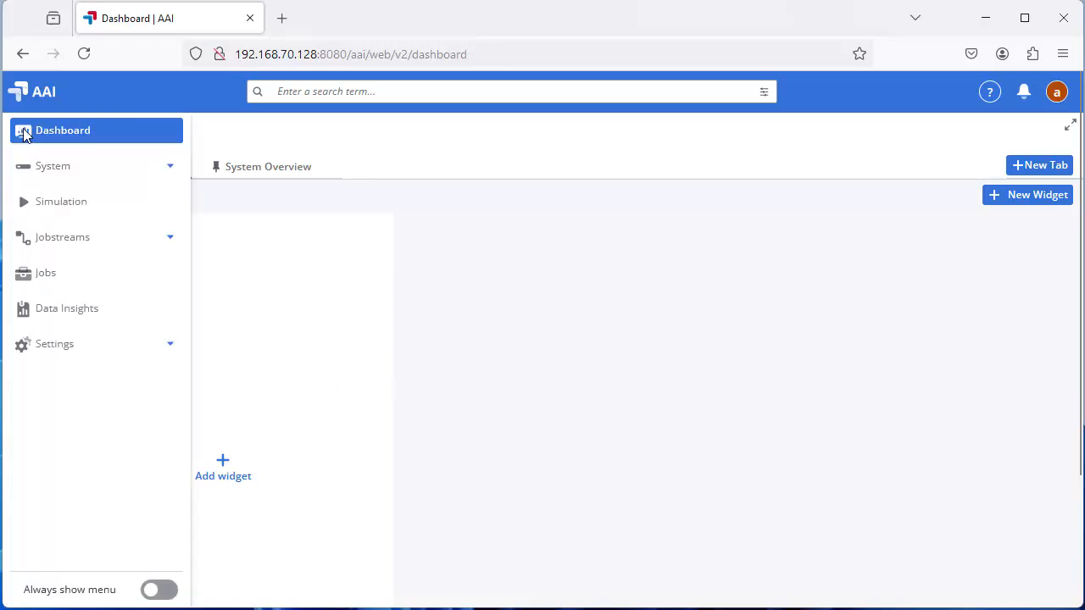
{"action": "left_click", "coordinate": [160, 591]}
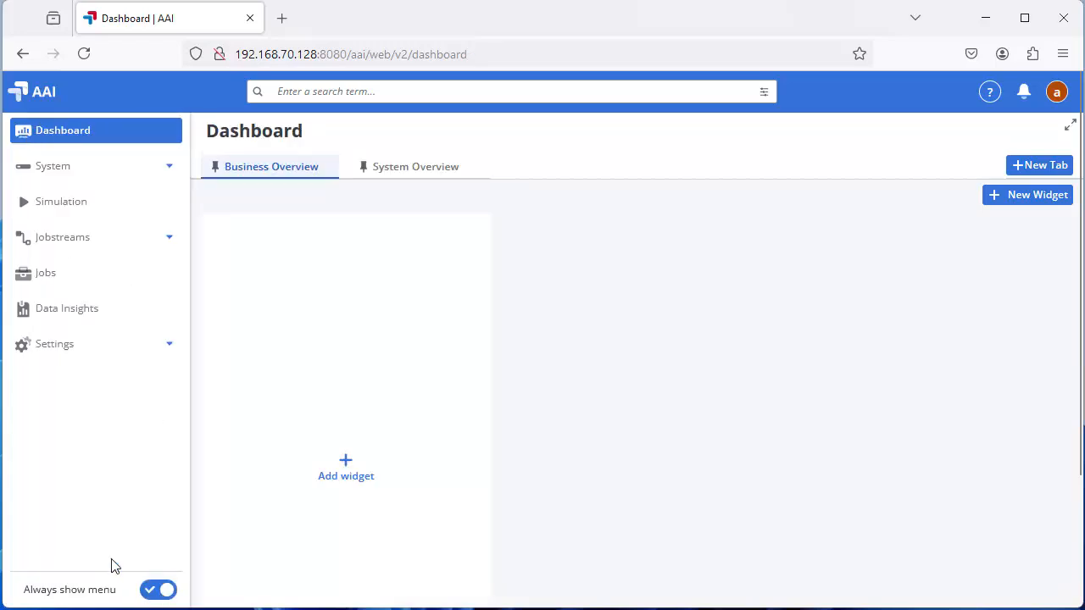
{"action": "left_click", "coordinate": [60, 168]}
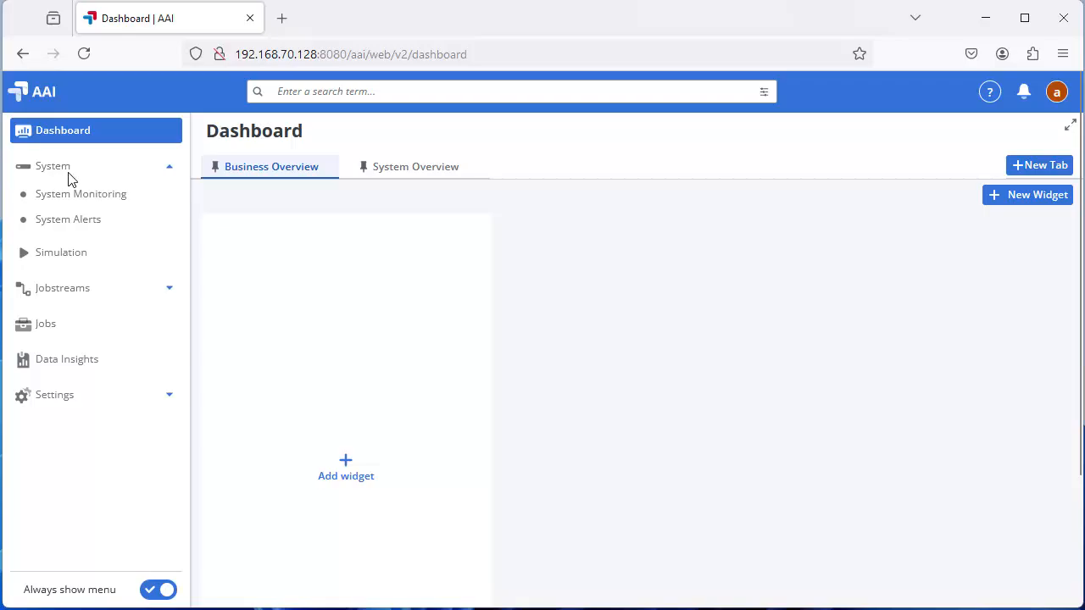
{"action": "left_click", "coordinate": [73, 198]}
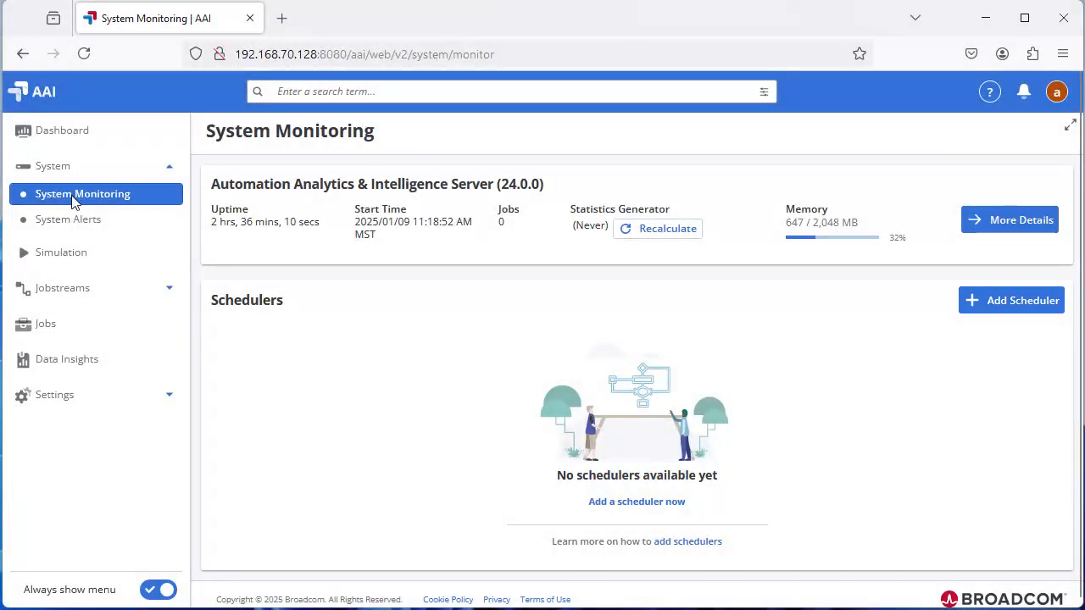
{"action": "left_click", "coordinate": [1011, 303]}
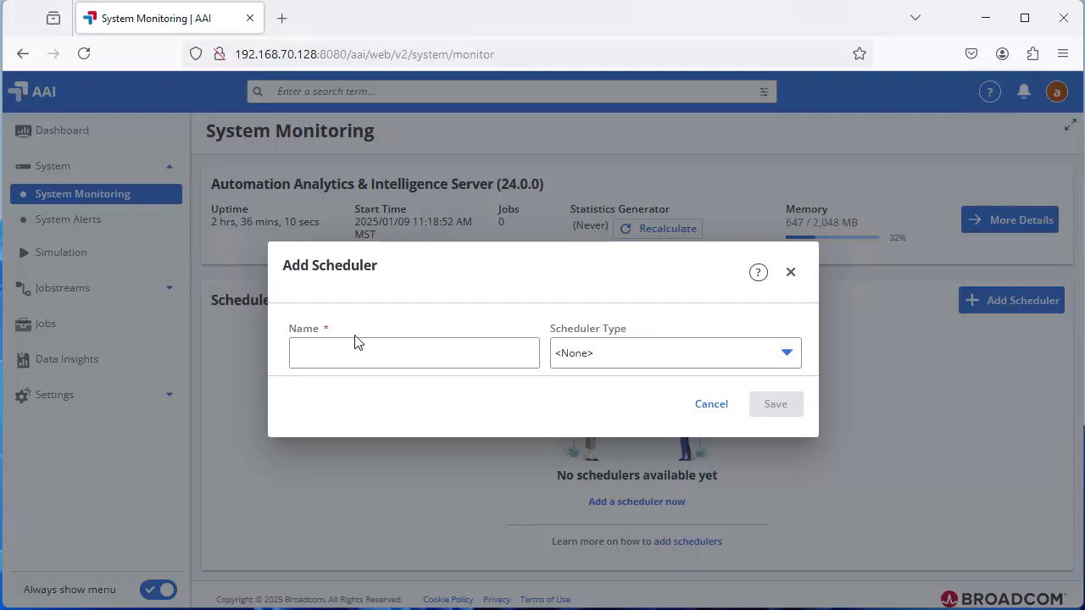
Name the scheduler automic02 and set its type to Automic Automation
{"action": "left_click", "coordinate": [322, 361]}
{"action": "type", "text": "automic02"}
{"action": "left_click", "coordinate": [621, 360]}
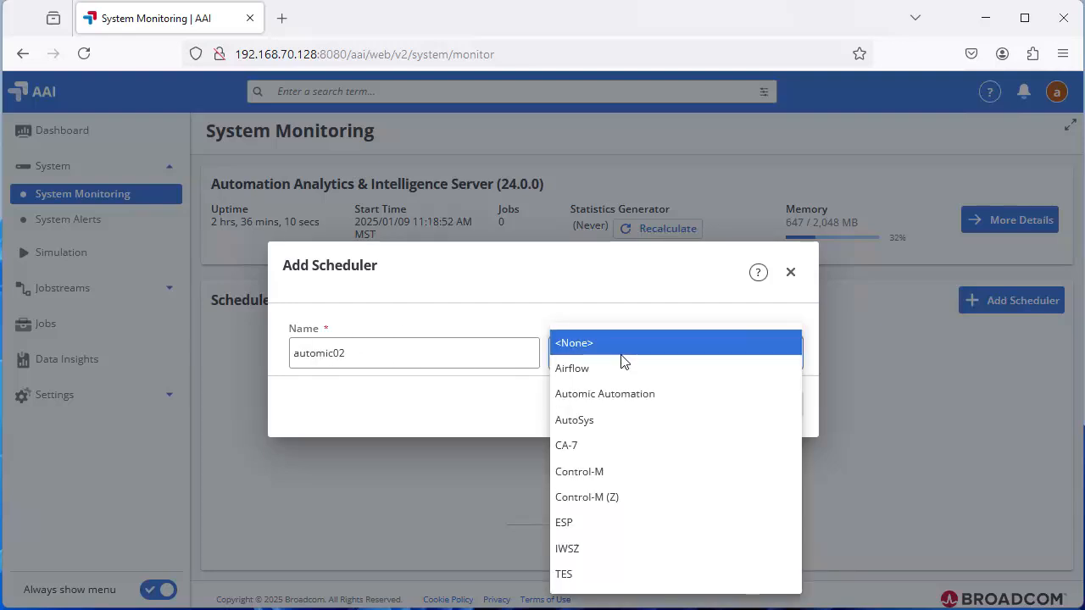
{"action": "left_click", "coordinate": [588, 395]}
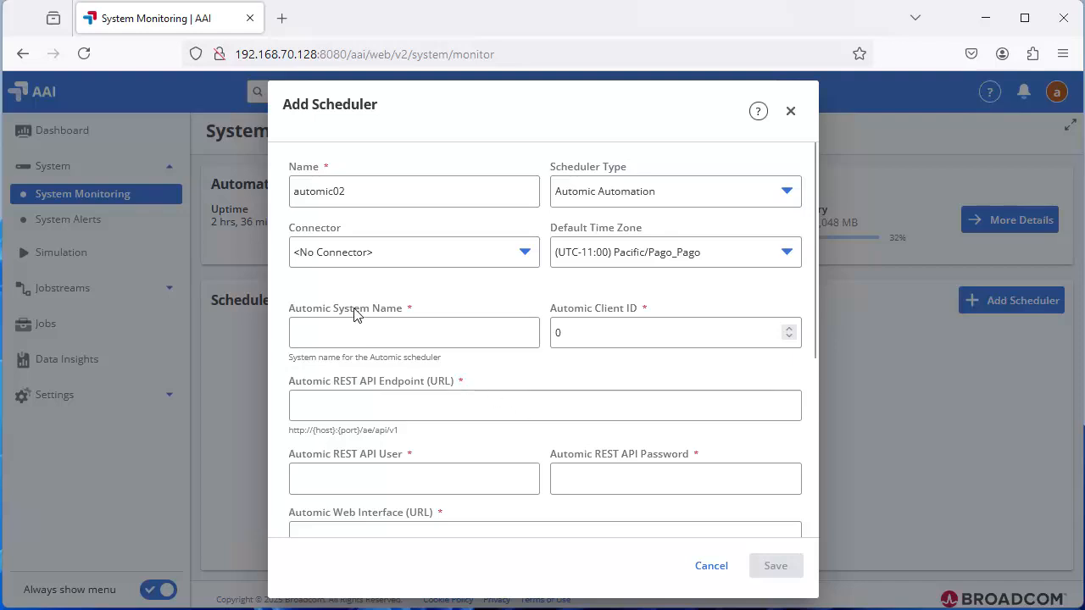
{"action": "left_click", "coordinate": [344, 257]}
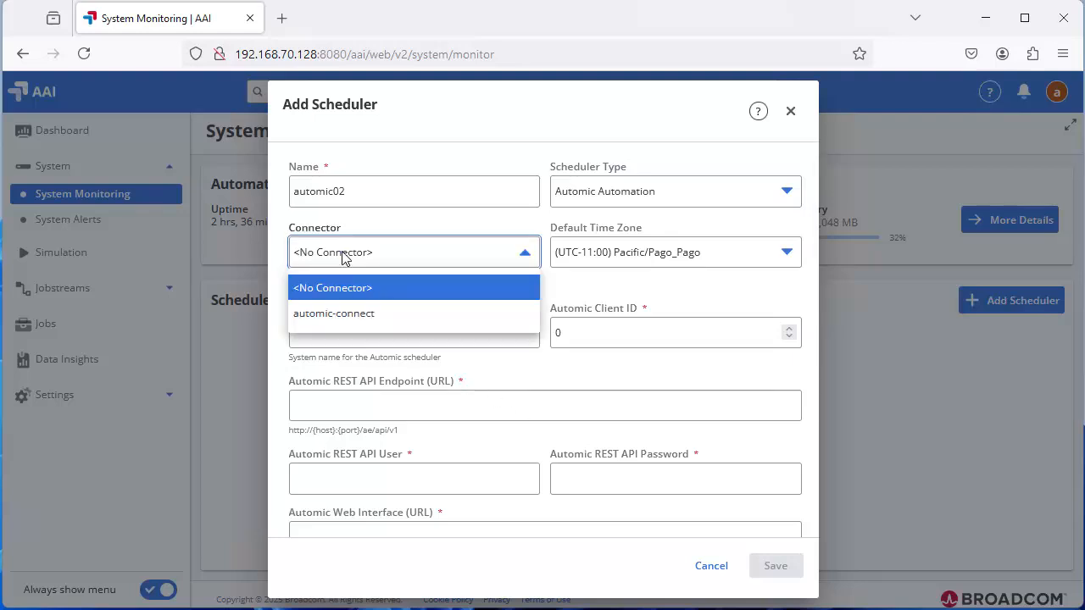
{"action": "left_click", "coordinate": [328, 315]}
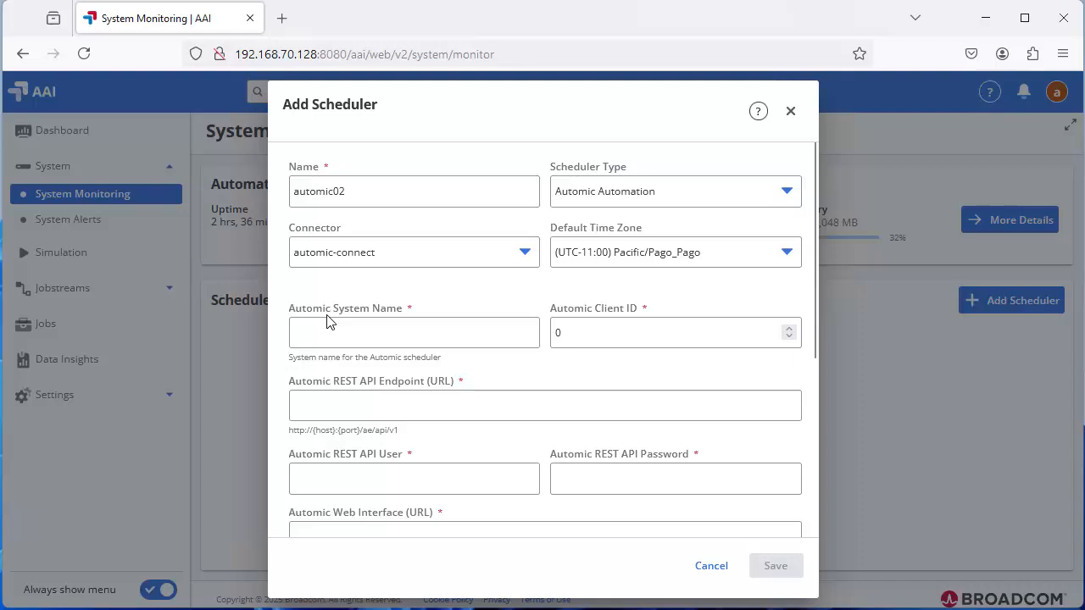
{"action": "double_click", "coordinate": [320, 332]}
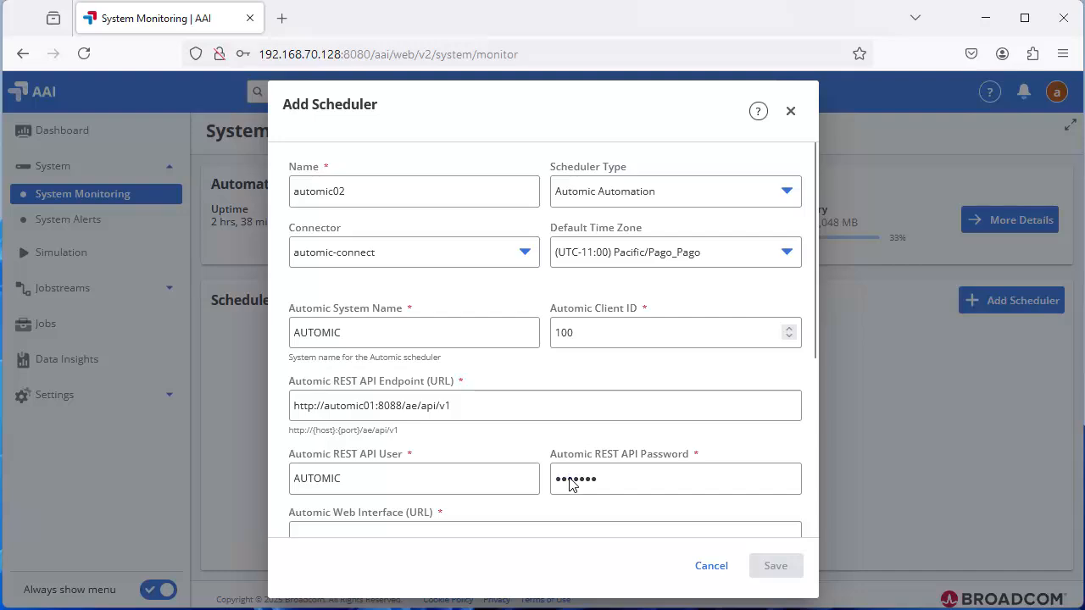
{"action": "scroll", "coordinate": [813, 472], "scroll_direction": "down", "scroll_amount": 4}
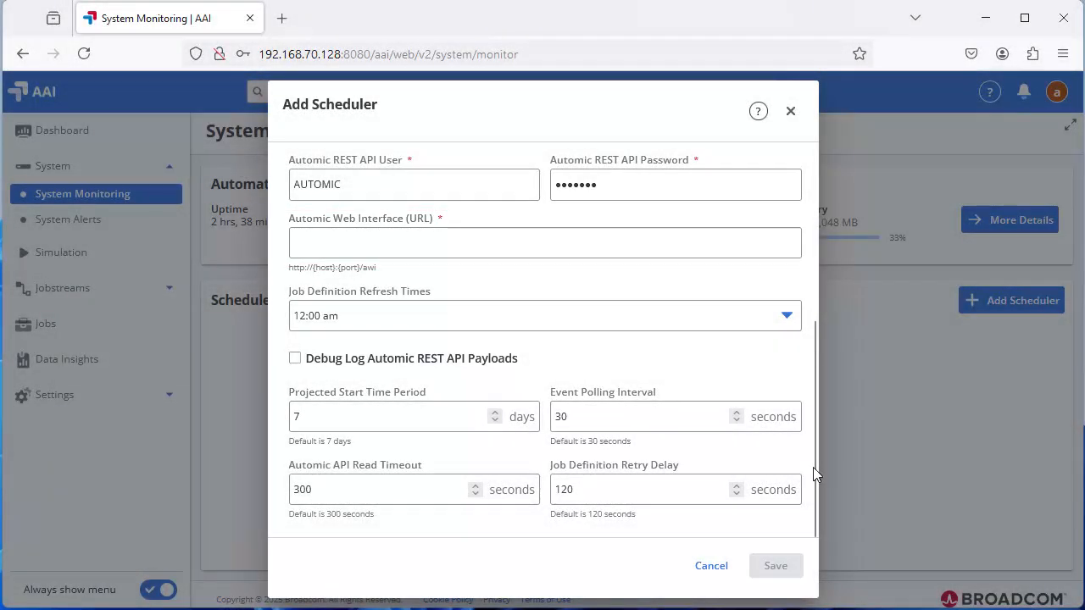
{"action": "left_click", "coordinate": [314, 246]}
{"action": "type", "text": "http://automic01:8080/awi"}
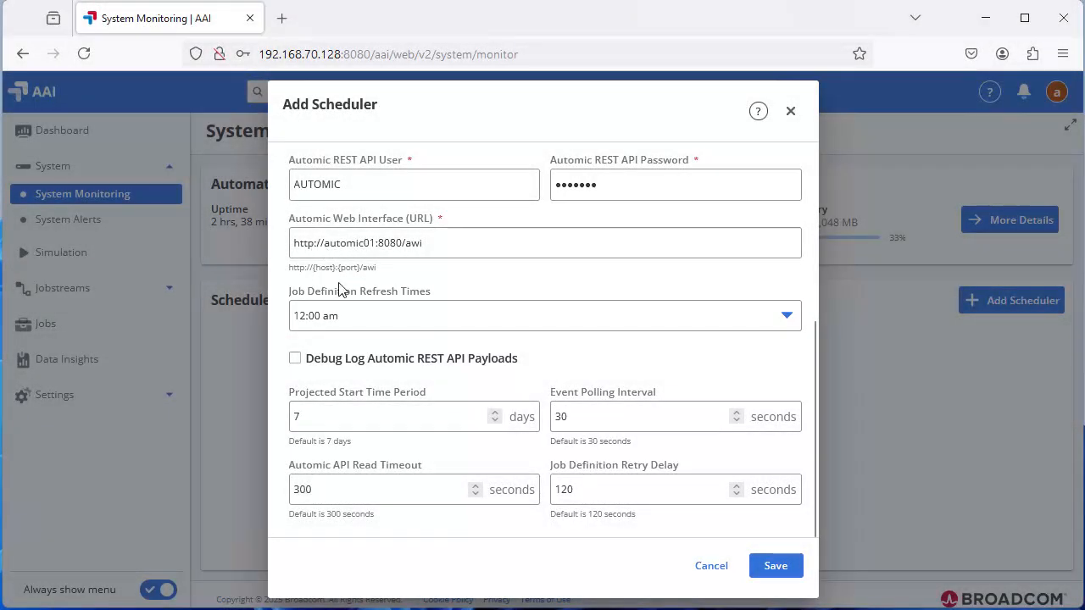
{"action": "left_click", "coordinate": [342, 315]}
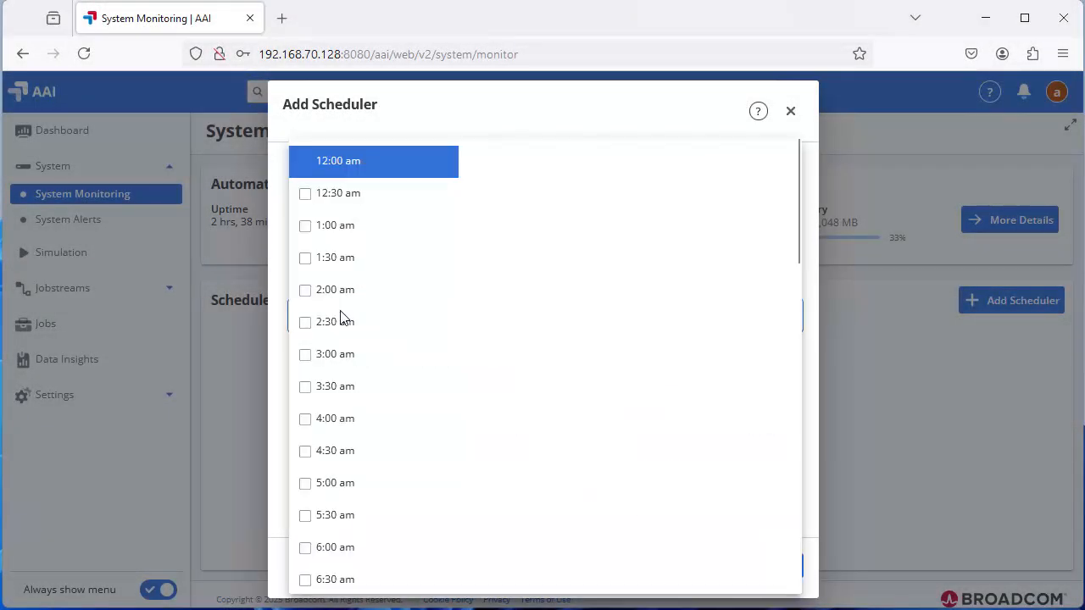
{"action": "left_click", "coordinate": [791, 113]}
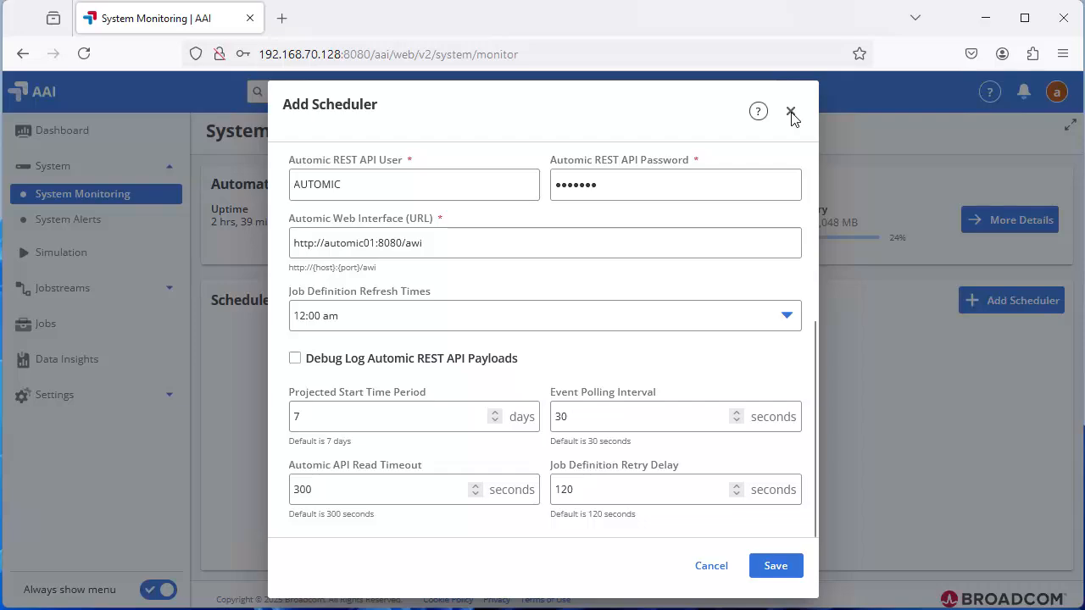
{"action": "left_click", "coordinate": [775, 566]}
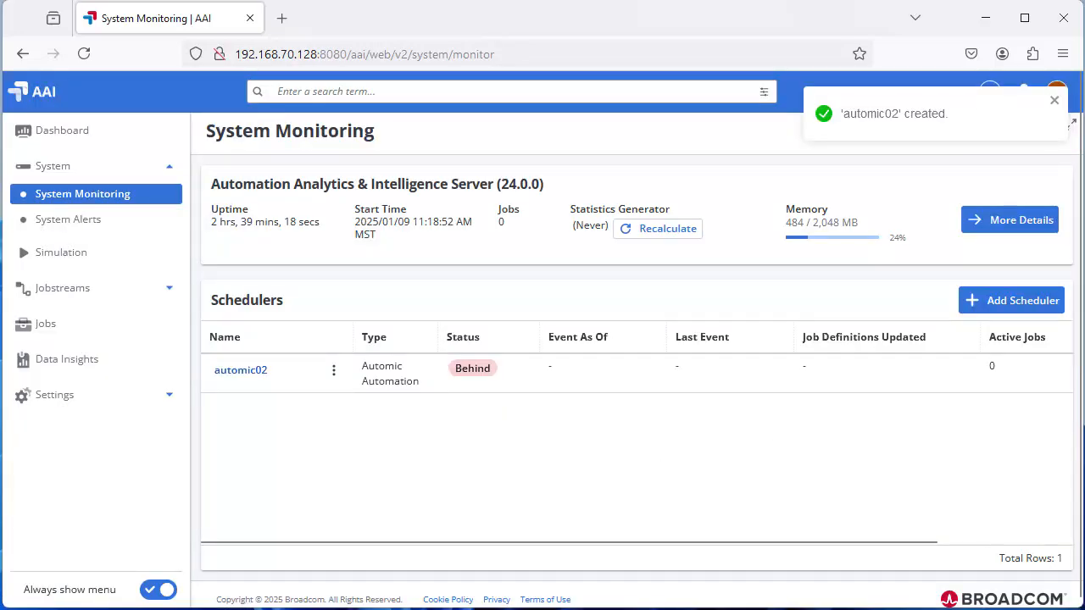